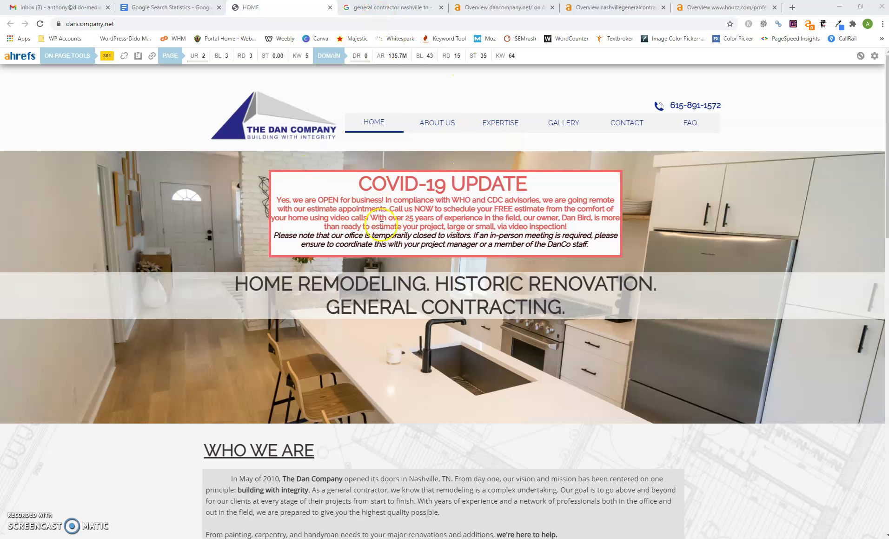
Bring up dancompany.net's Ahrefs overview showing 62 organic keywords and 34 organic traffic.
left_click(487, 8)
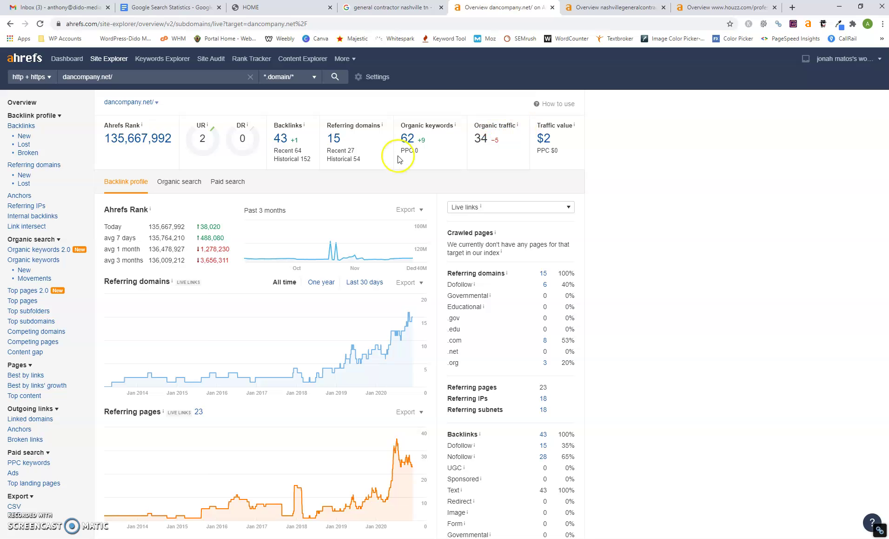
Open dancompany.net's organic keyword list and sort it by position, best first.
left_click(412, 136)
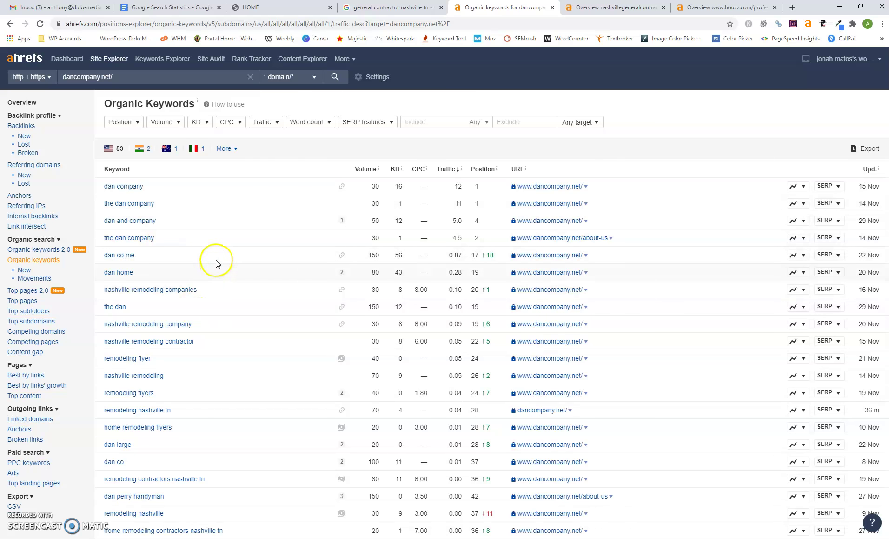
left_click(477, 171)
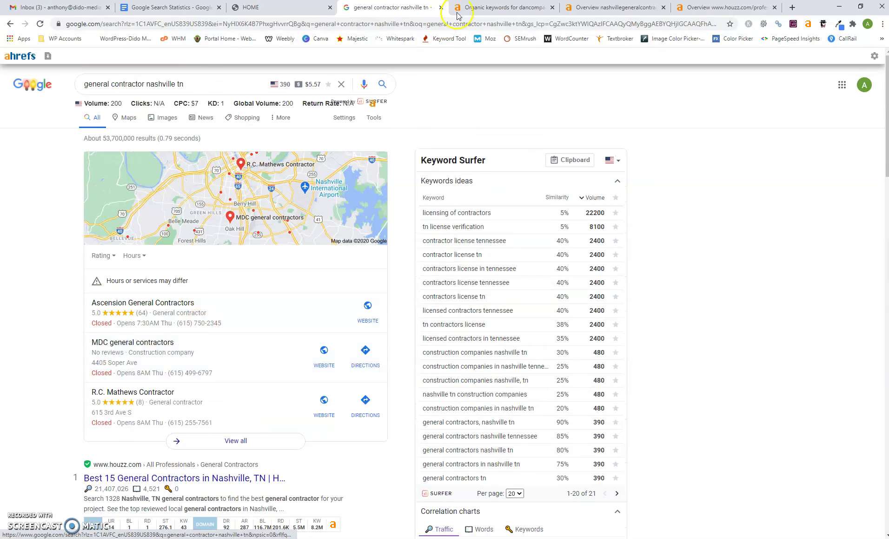
Switch to the Google Search Statistics notes in Google Docs.
left_click(476, 7)
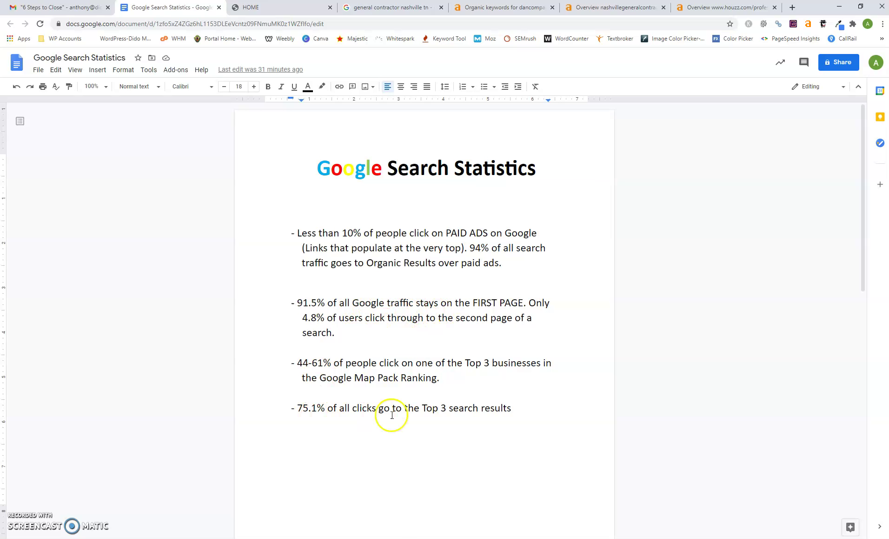
Return to the 'Organic keywords for dancompany' report in Ahrefs.
left_click(483, 7)
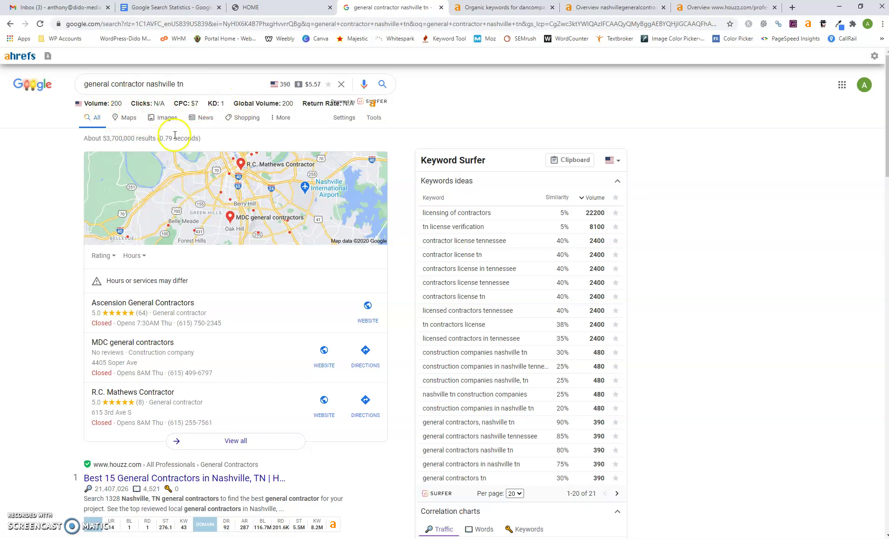
key("ctrl+Tab")
key("ctrl+Tab")
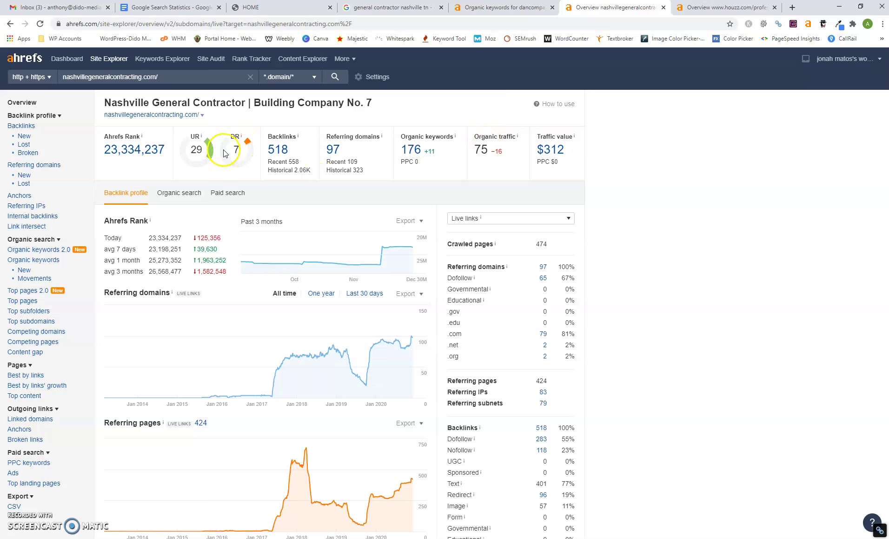
Open nashvillegeneralcontracting.com's 176 organic keywords and look through the list.
left_click(418, 151)
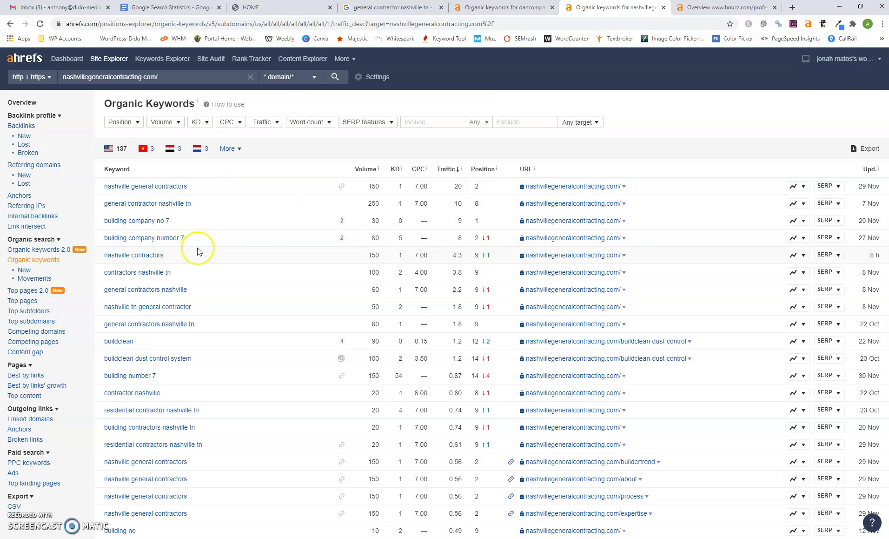
scroll(228, 252, "down", 2)
scroll(228, 251, "down", 3)
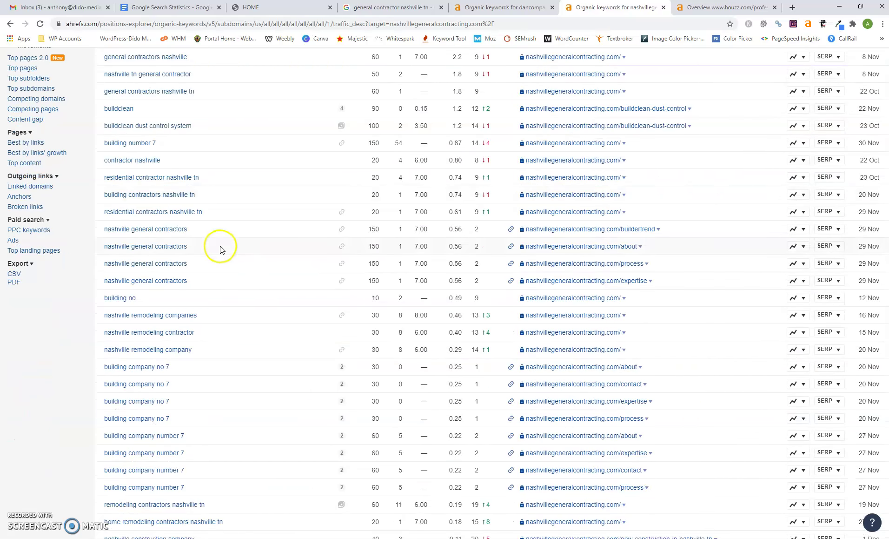
scroll(221, 250, "up", 5)
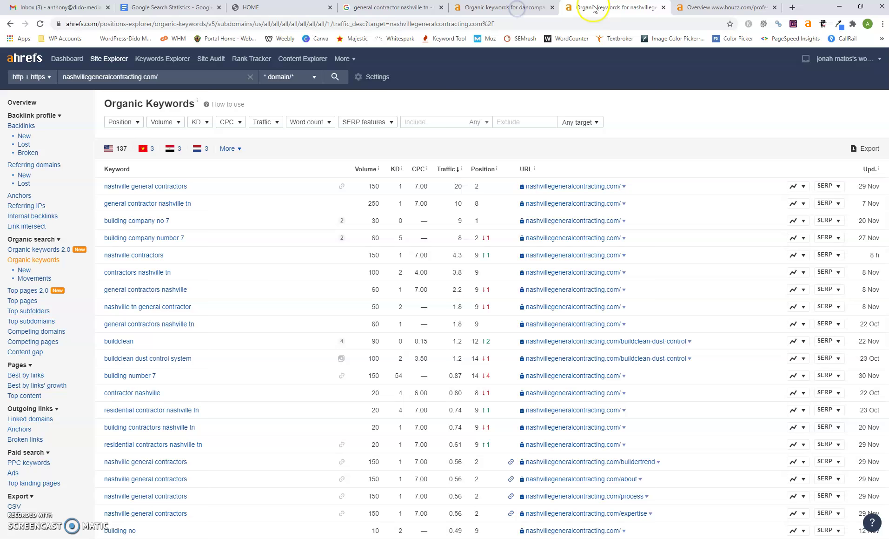
Bring up the Houzz Nashville general contractors page overview (DR 92, 41 keywords).
left_click(716, 8)
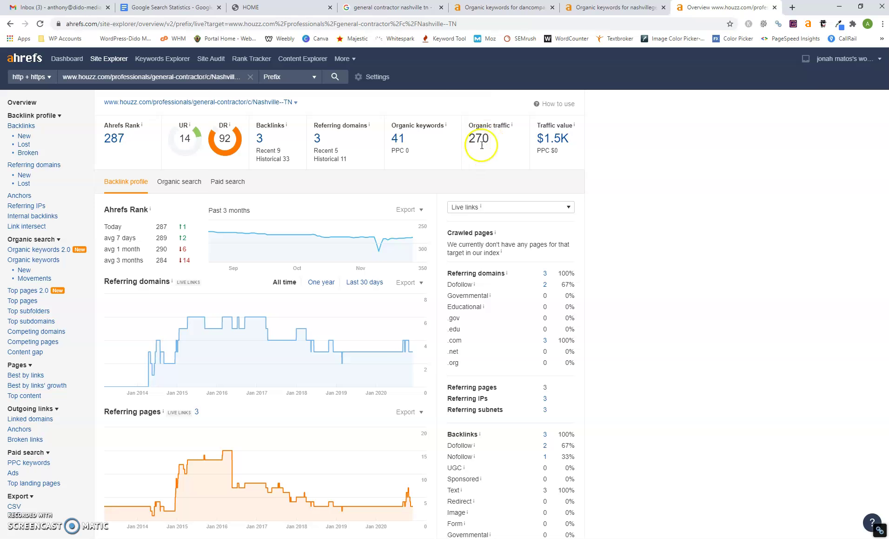
Open the Houzz page's 41 keywords, sort by position ascending, then return to its overview.
left_click(401, 144)
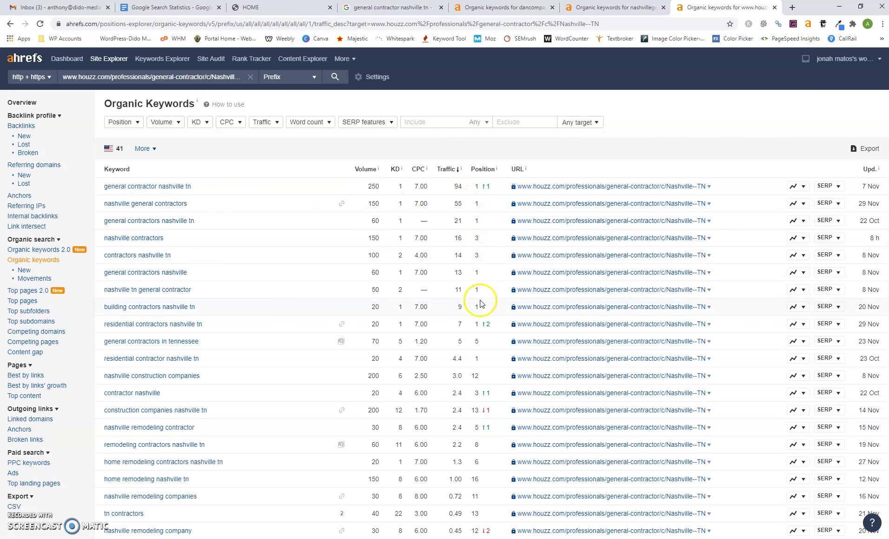
left_click(482, 169)
scroll(326, 233, "down", 1)
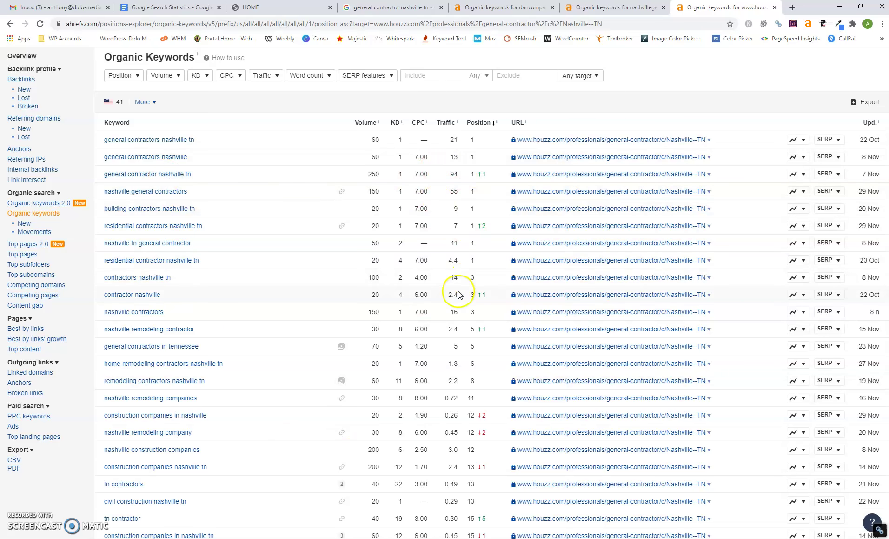
scroll(210, 149, "up", 1)
left_click(21, 102)
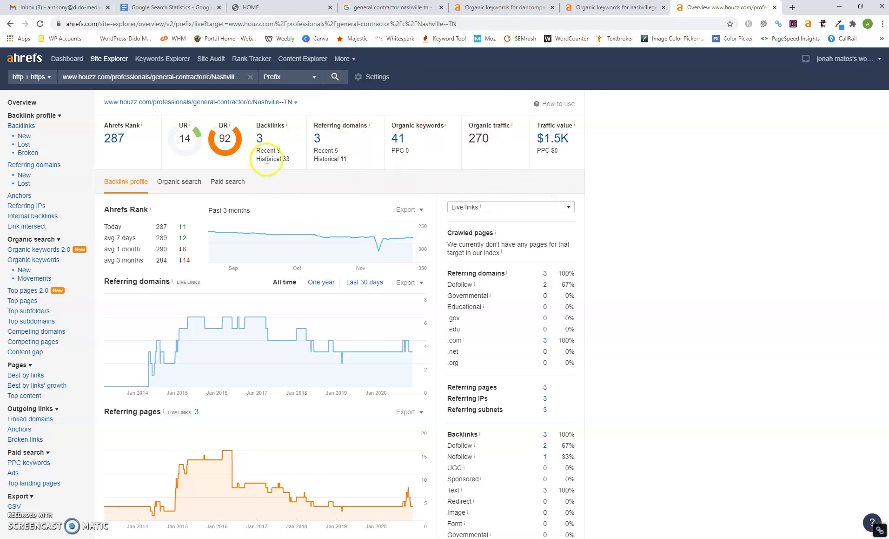
left_click(390, 7)
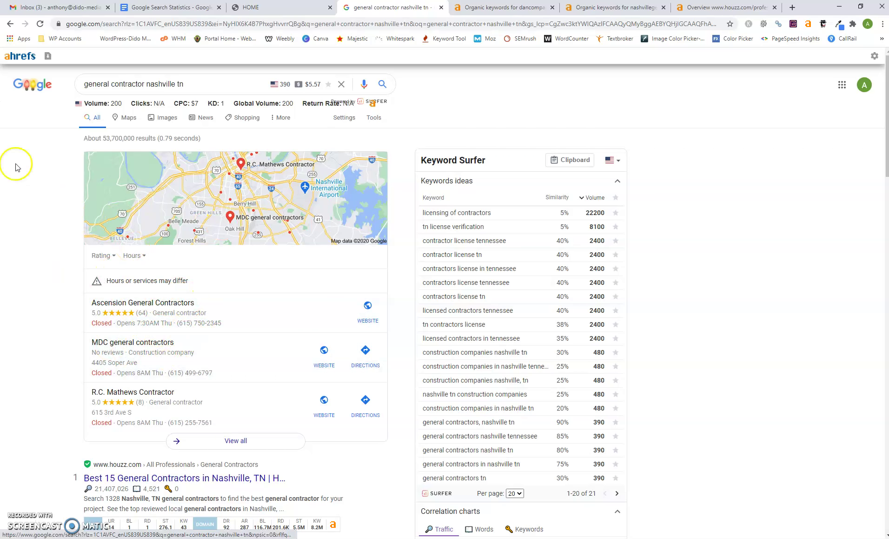
left_click(264, 7)
Scroll through the Dan Company homepage's What We Do and Our Process sections.
scroll(266, 282, "down", 15)
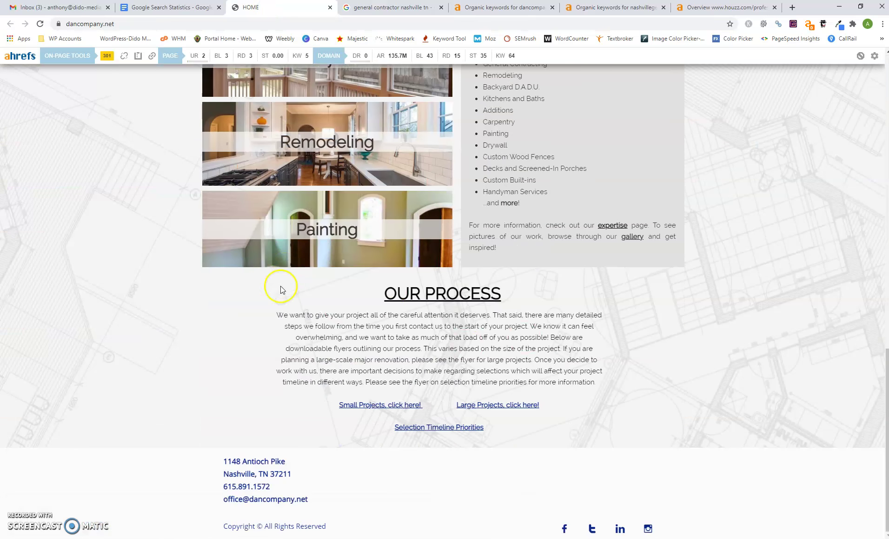
scroll(280, 285, "up", 15)
scroll(326, 209, "down", 15)
scroll(332, 217, "up", 15)
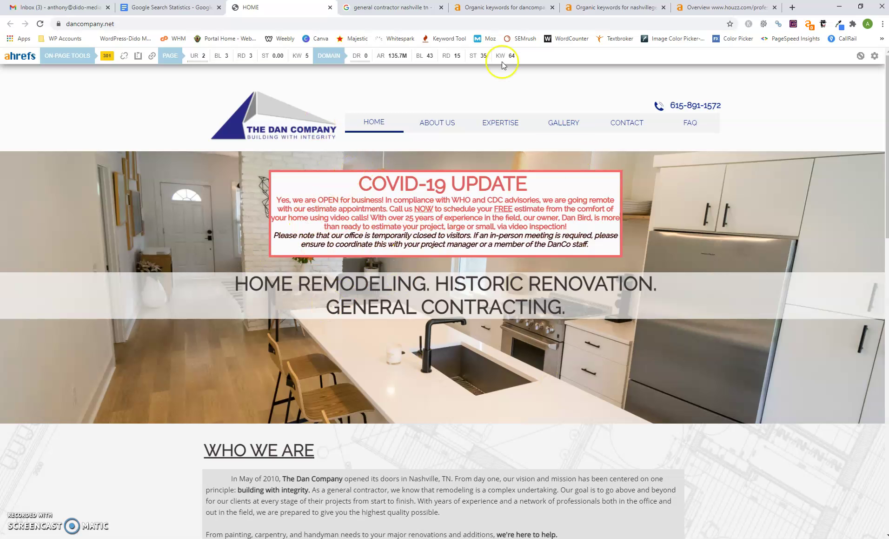
left_click(504, 8)
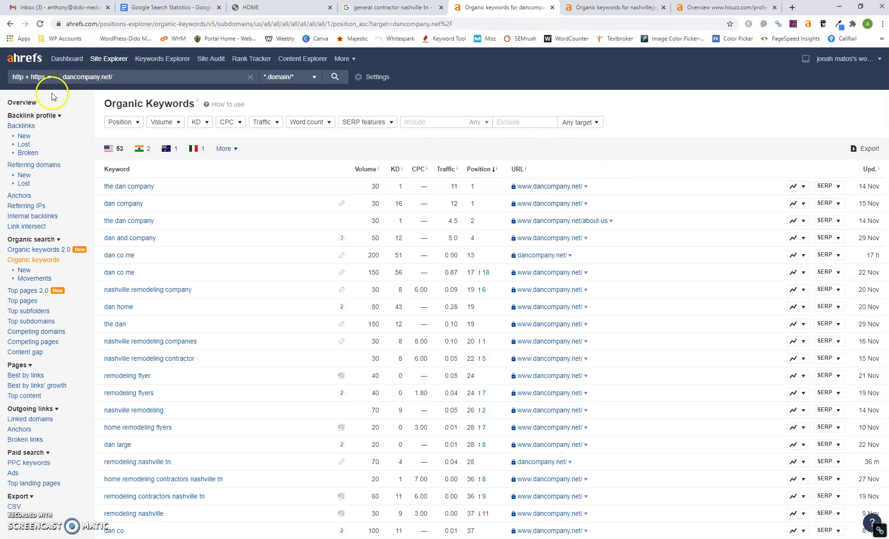
Open dancompany.net's Site Explorer overview (DR 0, 43 backlinks, 15 referring domains).
left_click(32, 100)
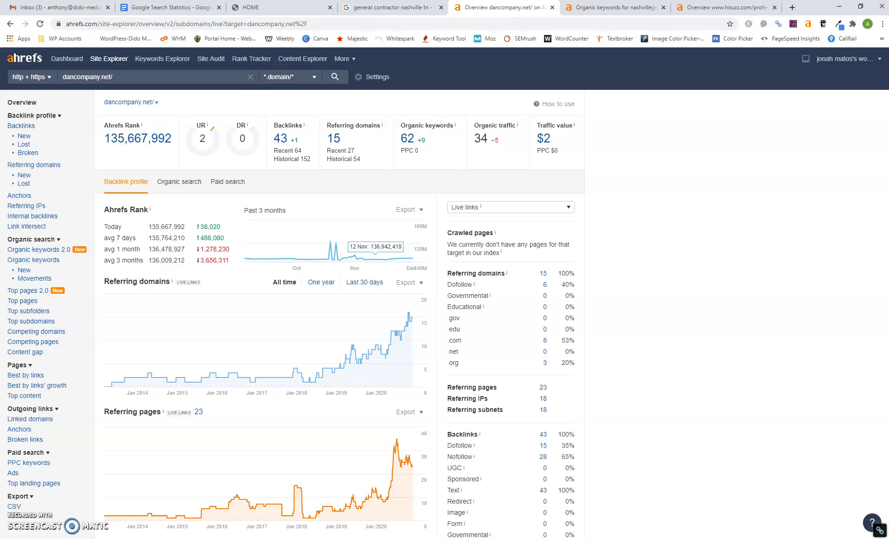
left_click(388, 8)
left_click(254, 7)
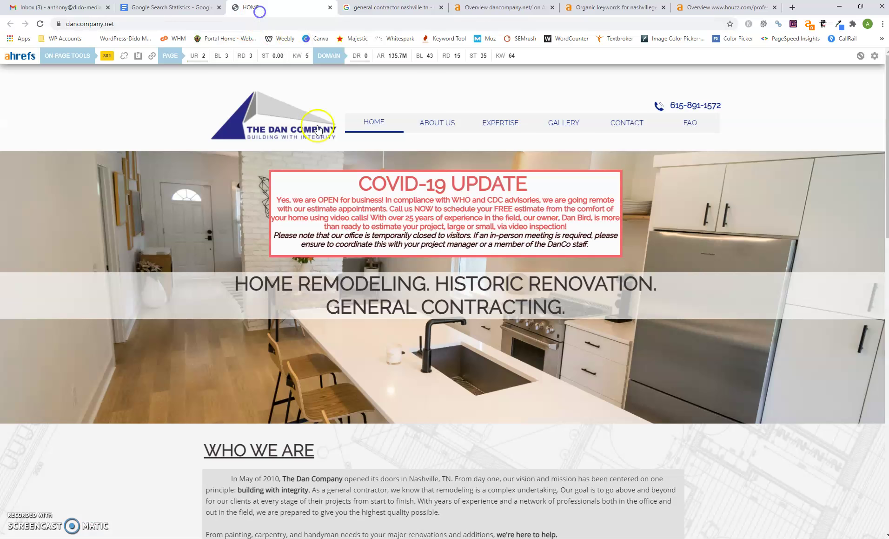
Scroll the homepage past Who We Are down to the What We Do services list.
scroll(193, 286, "down", 3)
scroll(289, 267, "down", 4)
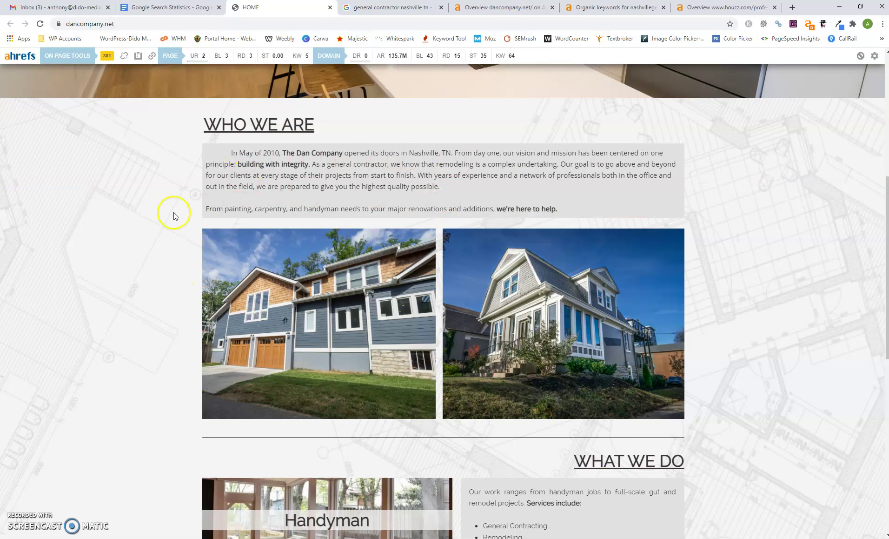
scroll(208, 243, "down", 7)
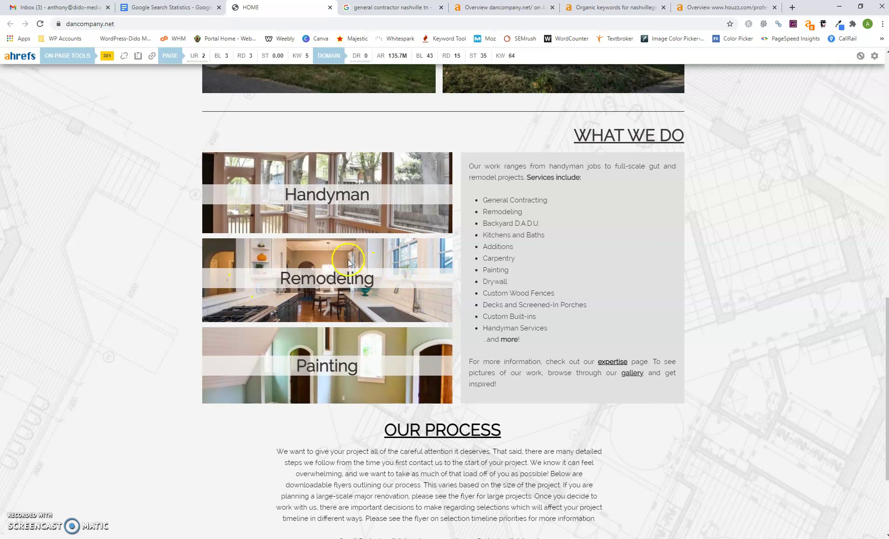
scroll(353, 261, "down", 3)
Scroll up the dancompany.net homepage to its COVID-19 notice and 'Home Remodeling. Historic Renovation.' headline.
scroll(482, 54, "up", 3)
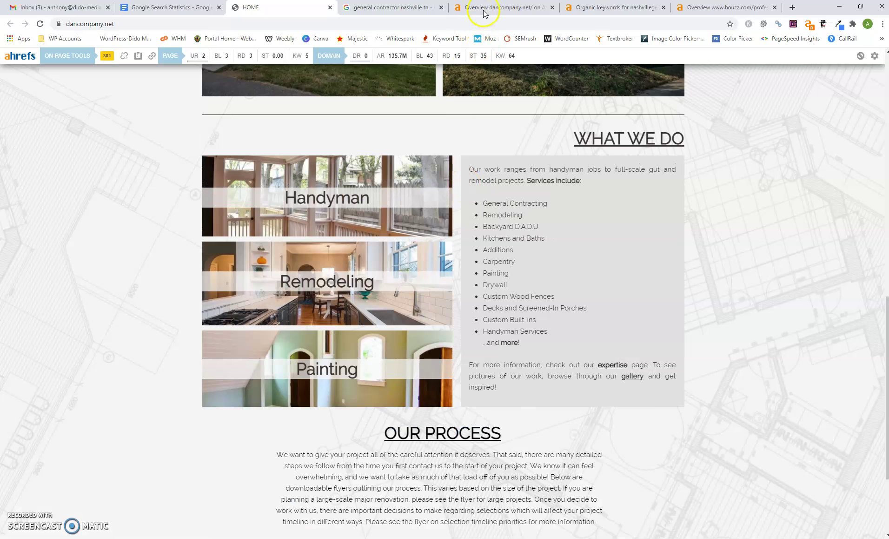
left_click(376, 7)
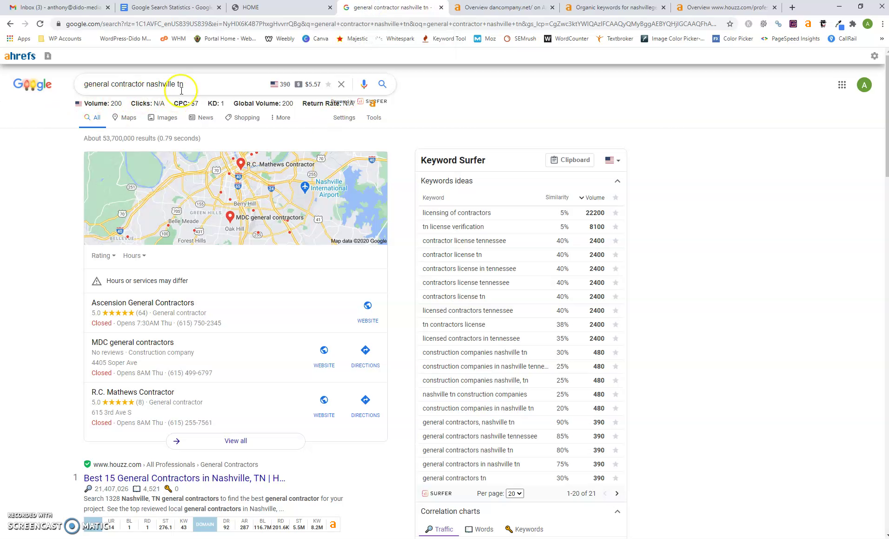
left_click(254, 7)
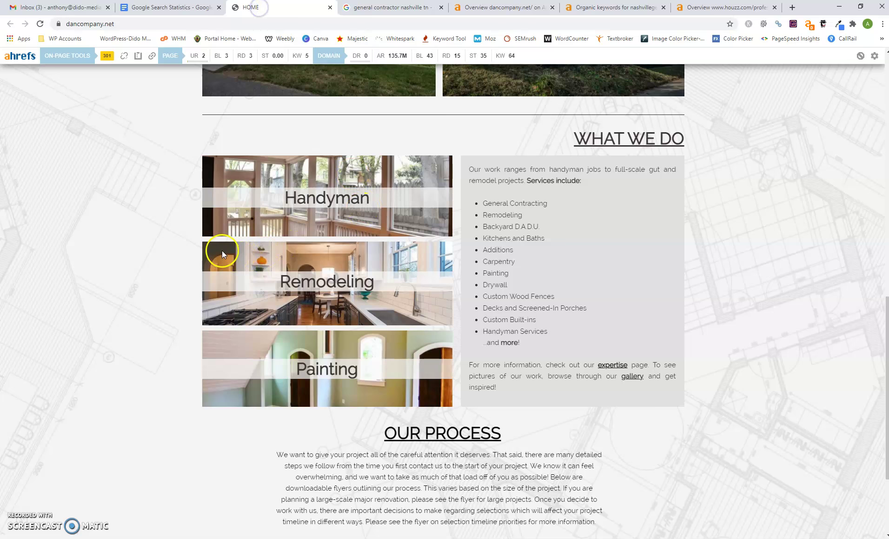
scroll(222, 252, "up", 12)
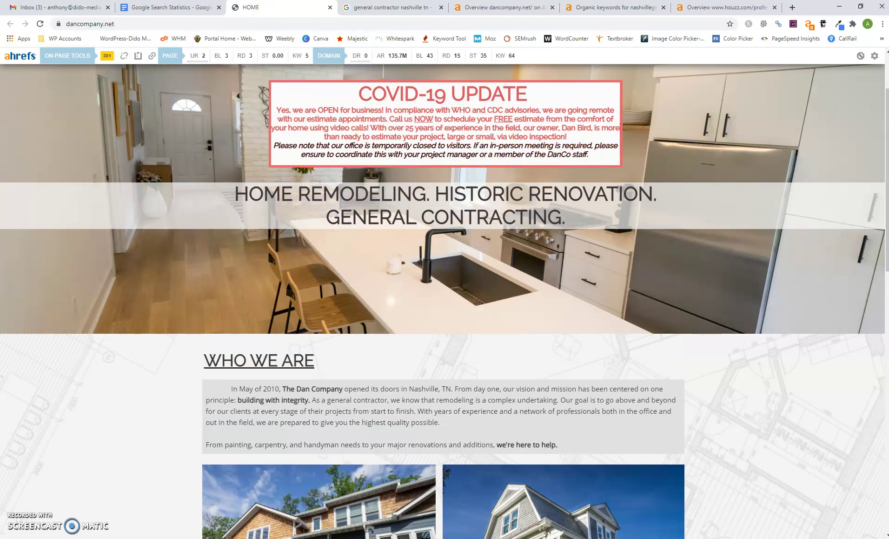
left_click(373, 9)
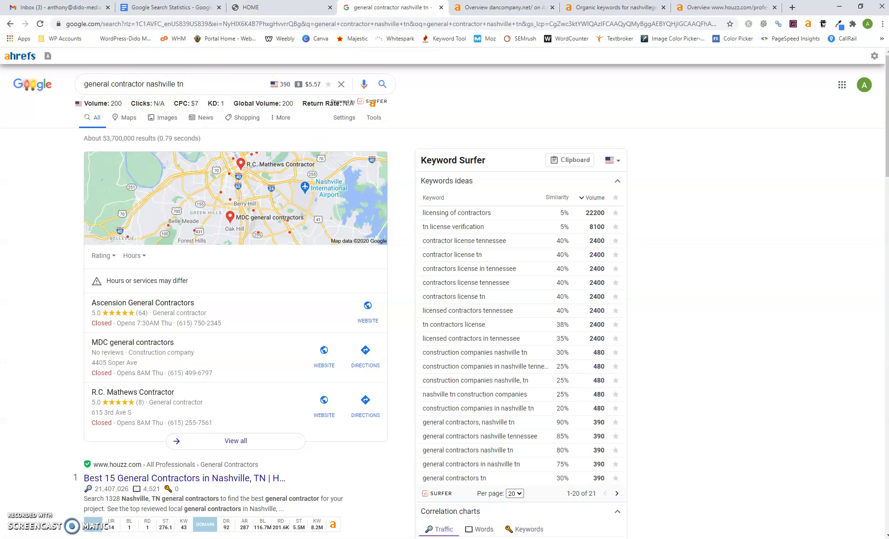
left_click(263, 7)
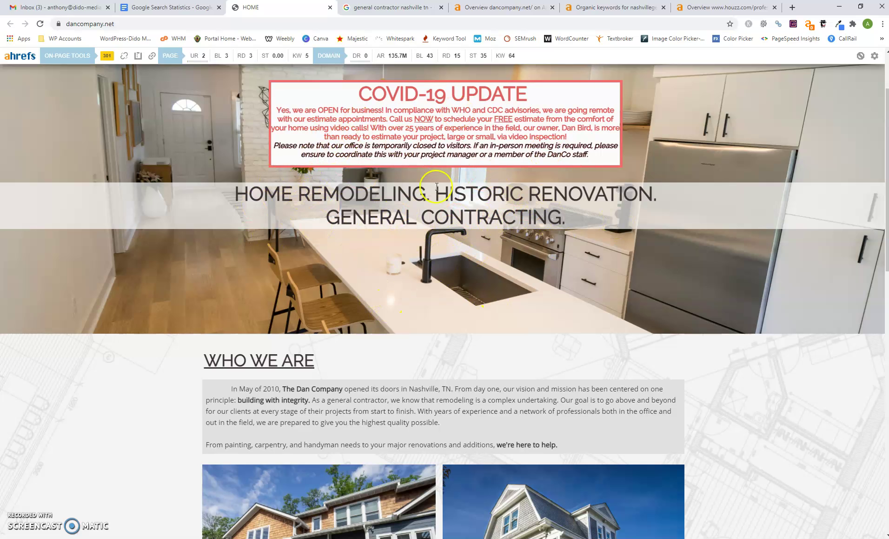
scroll(294, 254, "up", 2)
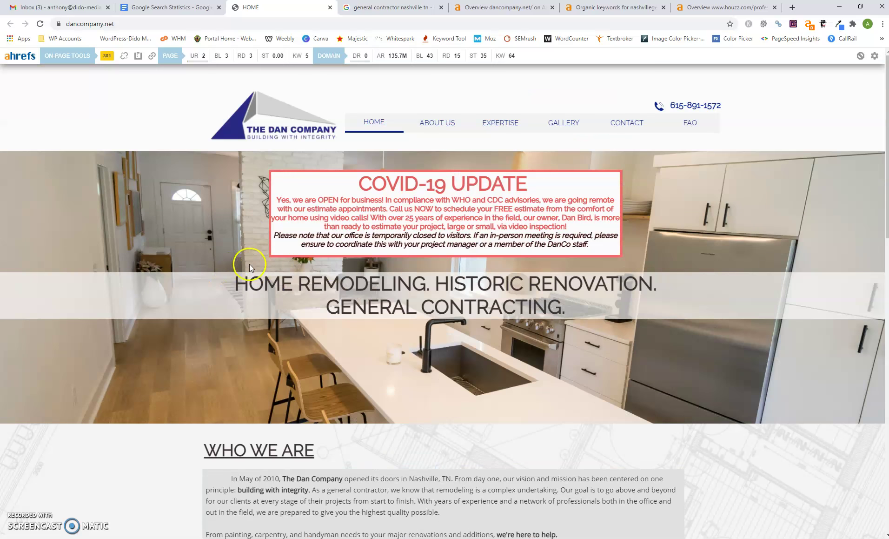